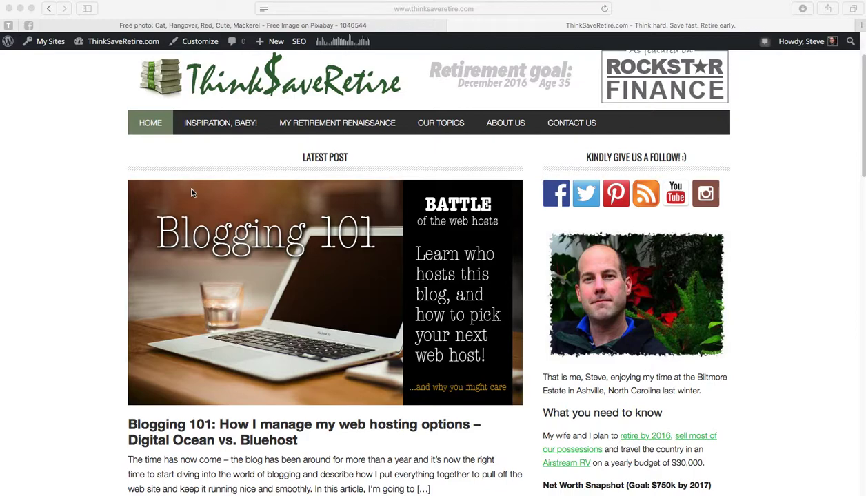
pyautogui.hotkey('ctrl', 'Right')
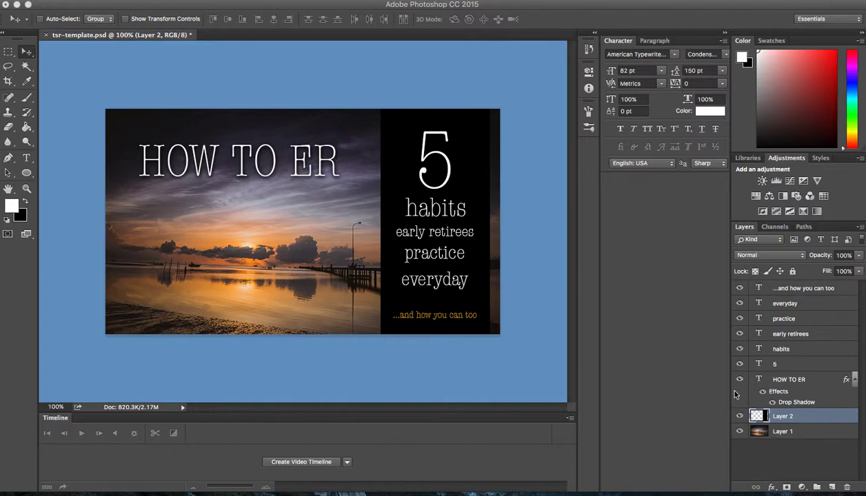
# Trial-move the sunset photo (Layer 1) and the black panel (Layer 2), leaving both in place.
pyautogui.click(796, 434)
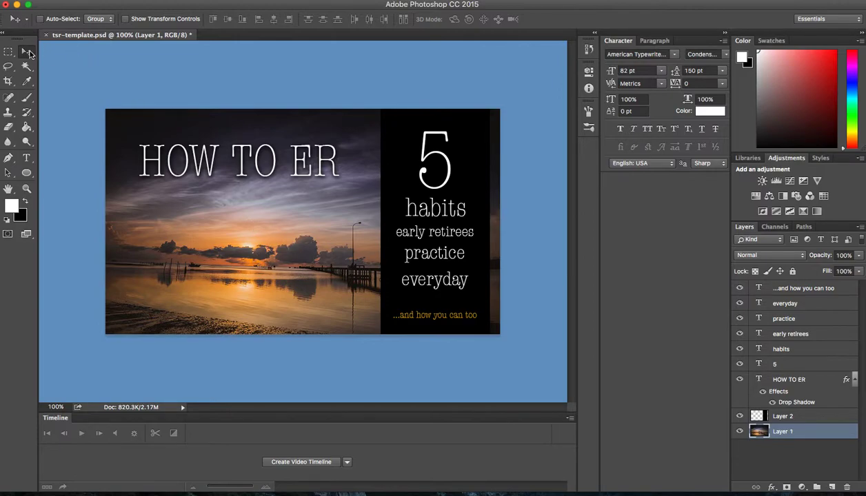
pyautogui.moveTo(229, 262)
pyautogui.mouseDown()
pyautogui.moveTo(238, 247)
pyautogui.moveTo(253, 290)
pyautogui.moveTo(220, 257)
pyautogui.moveTo(245, 284)
pyautogui.moveTo(219, 260)
pyautogui.moveTo(245, 280)
pyautogui.moveTo(235, 266)
pyautogui.moveTo(244, 269)
pyautogui.moveTo(232, 266)
pyautogui.mouseUp()
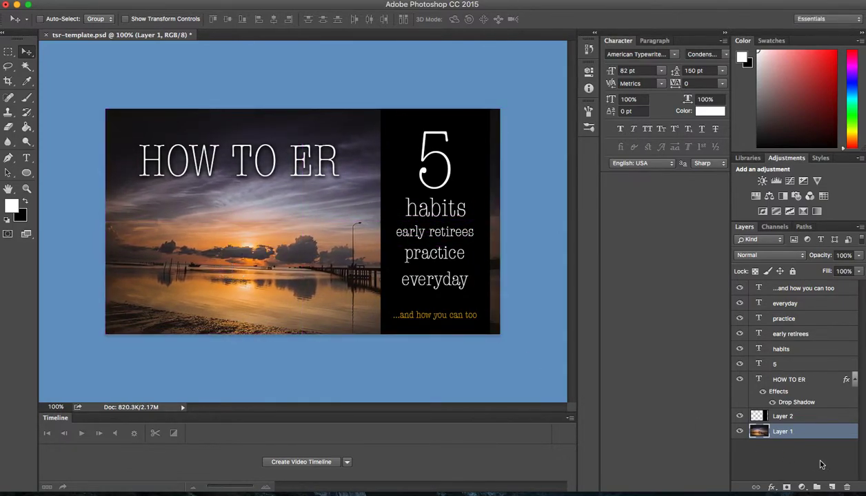
pyautogui.click(814, 418)
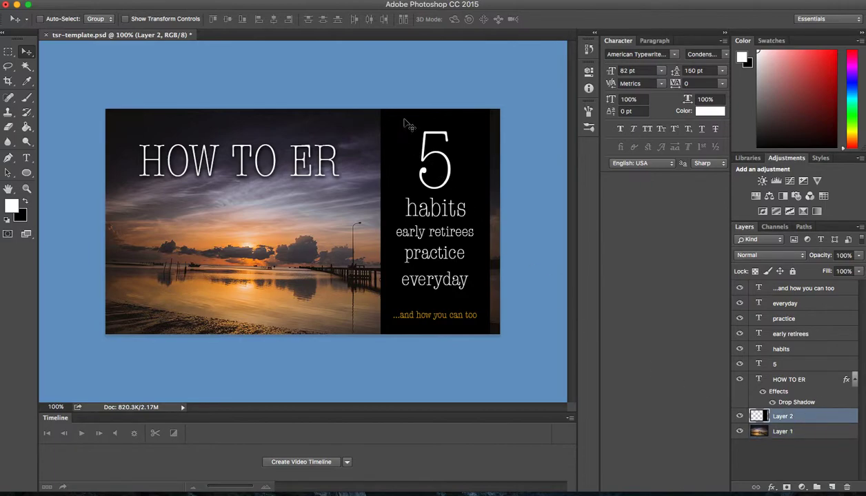
pyautogui.moveTo(397, 178)
pyautogui.mouseDown()
pyautogui.moveTo(291, 180)
pyautogui.moveTo(392, 176)
pyautogui.moveTo(406, 187)
pyautogui.mouseUp()
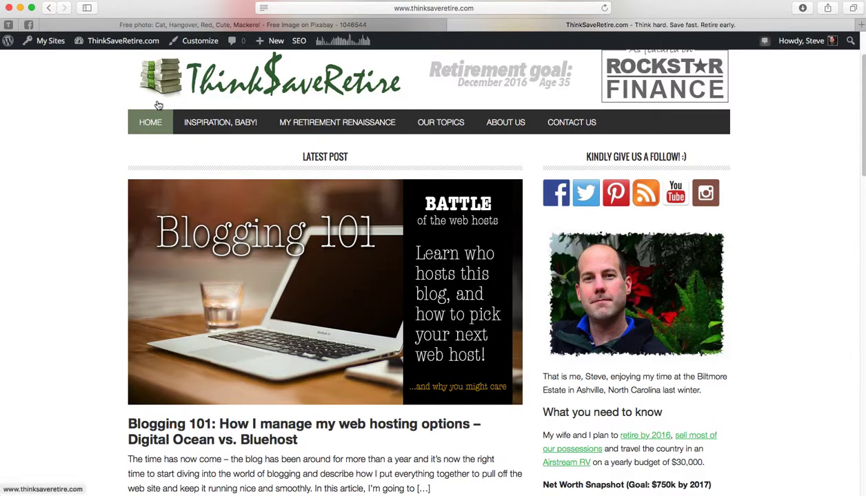
# Search Pixabay for 'cat' photos from its home page, bringing up 5,635 free results.
pyautogui.click(331, 25)
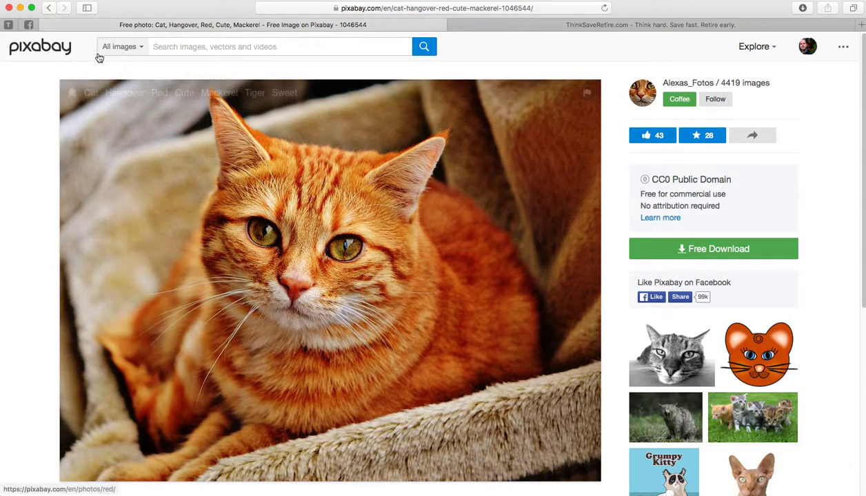
pyautogui.click(40, 46)
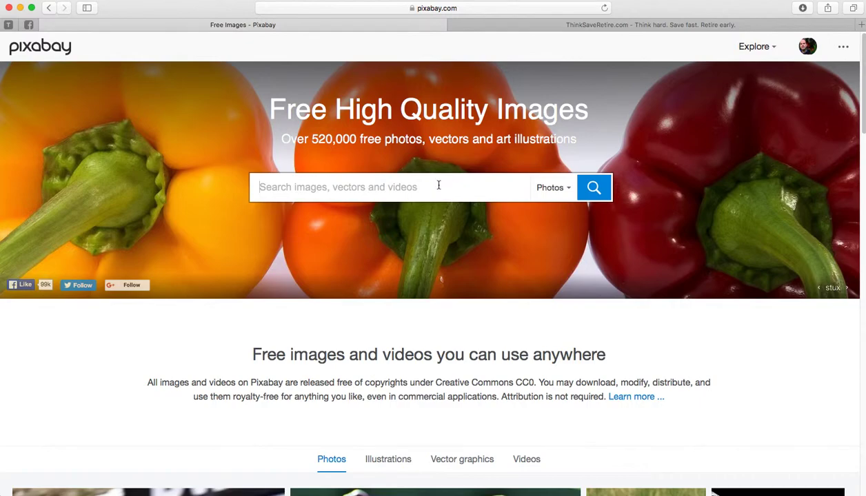
pyautogui.click(480, 8)
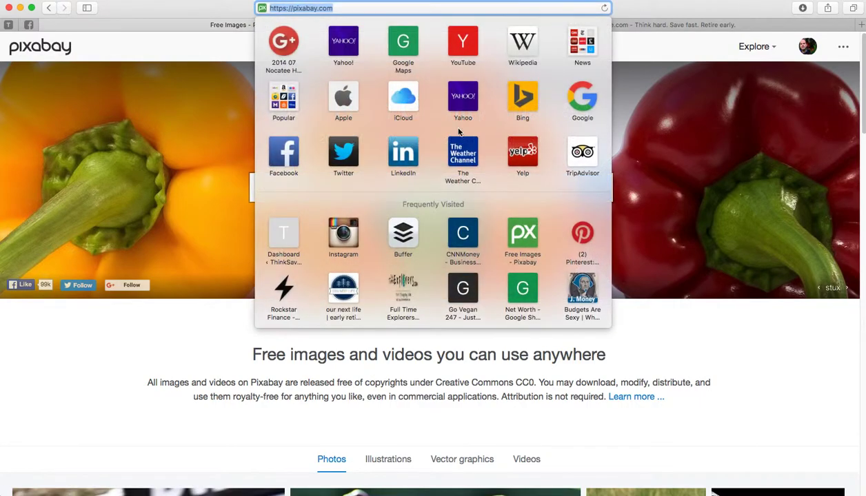
pyautogui.click(330, 8)
pyautogui.press('Escape')
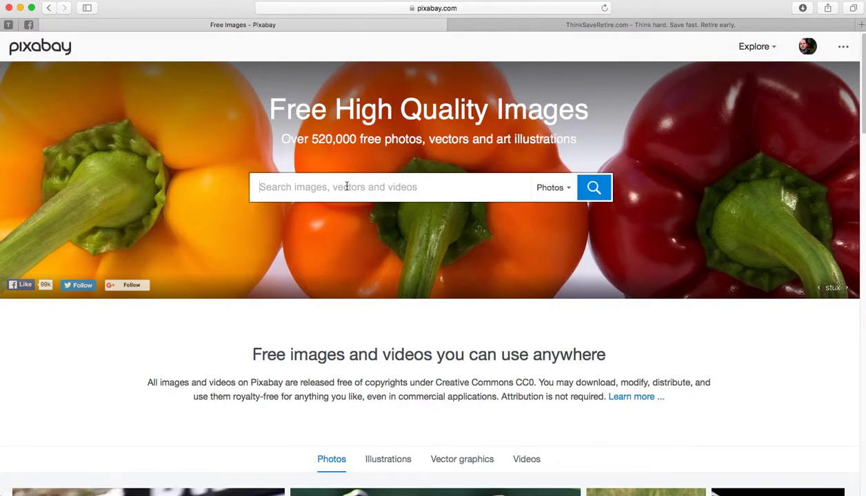
pyautogui.write('cat')
pyautogui.press('Return')
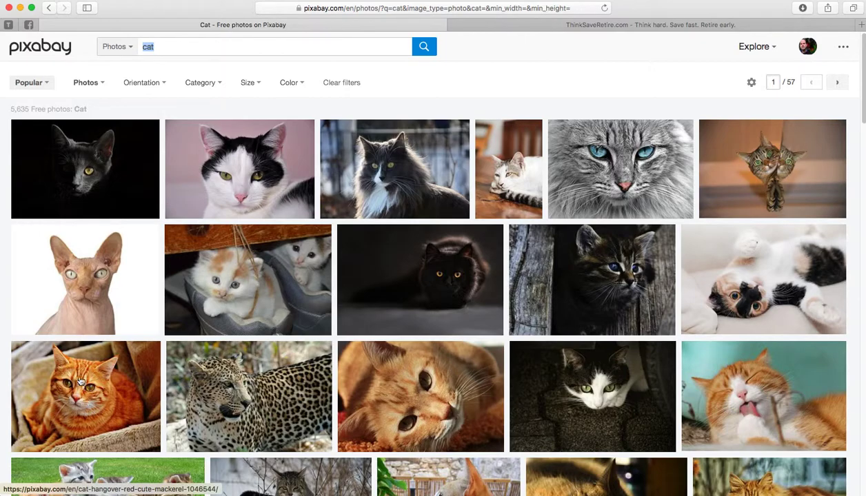
pyautogui.moveTo(68, 384)
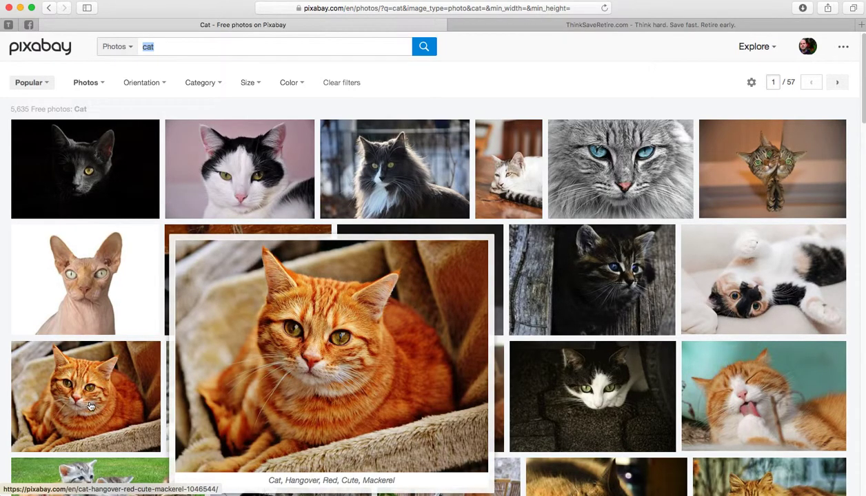
pyautogui.scroll(-5, 586, 248)
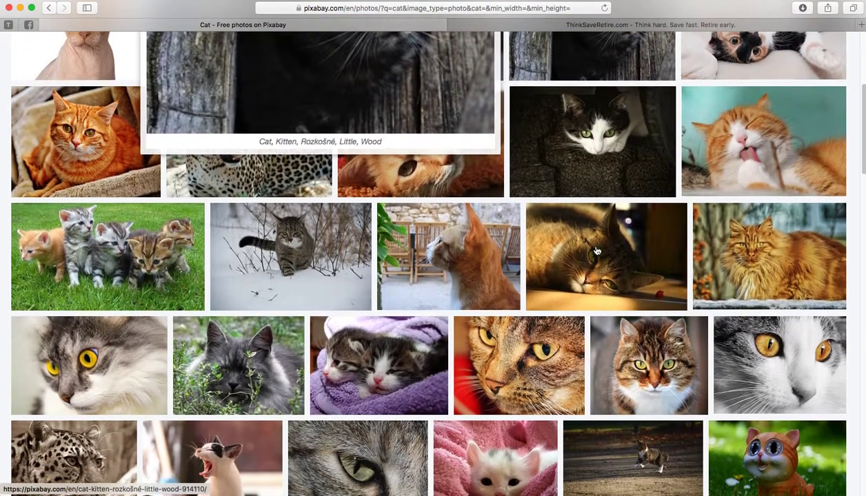
pyautogui.scroll(-2, 597, 251)
pyautogui.moveTo(597, 251)
pyautogui.scroll(3, 597, 251)
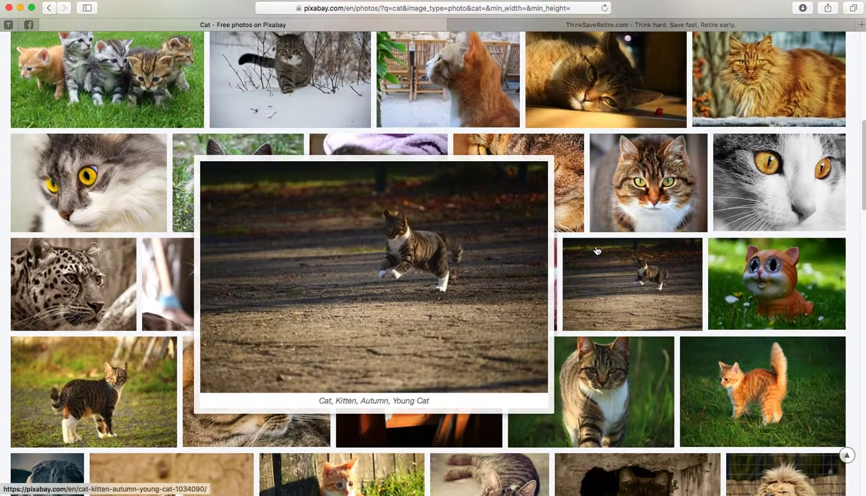
pyautogui.moveTo(114, 235)
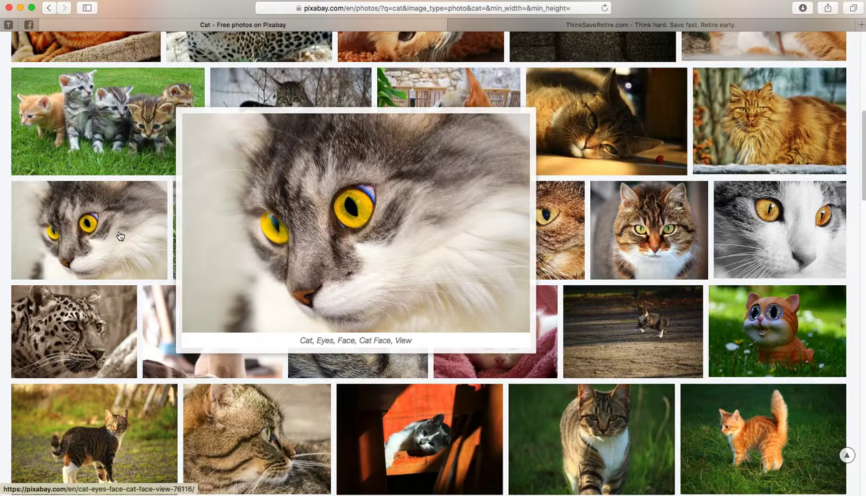
pyautogui.scroll(5, 145, 256)
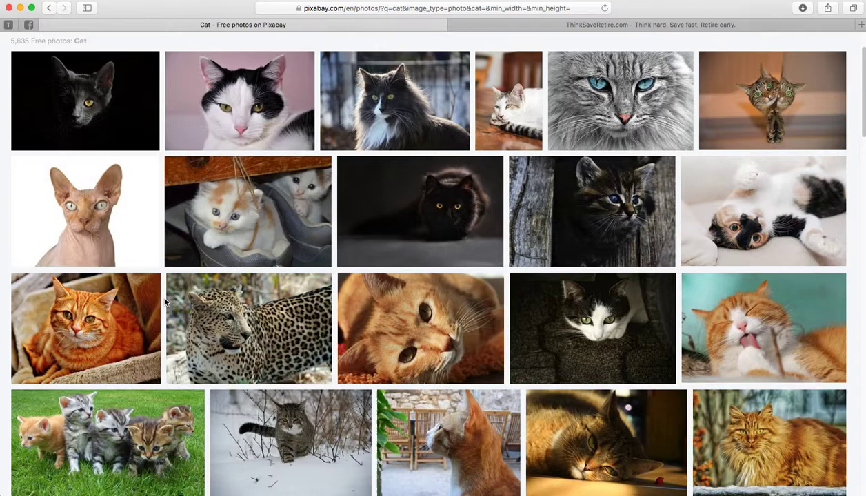
# Download the orange tabby cat photo in its medium 1280×952 size.
pyautogui.click(104, 324)
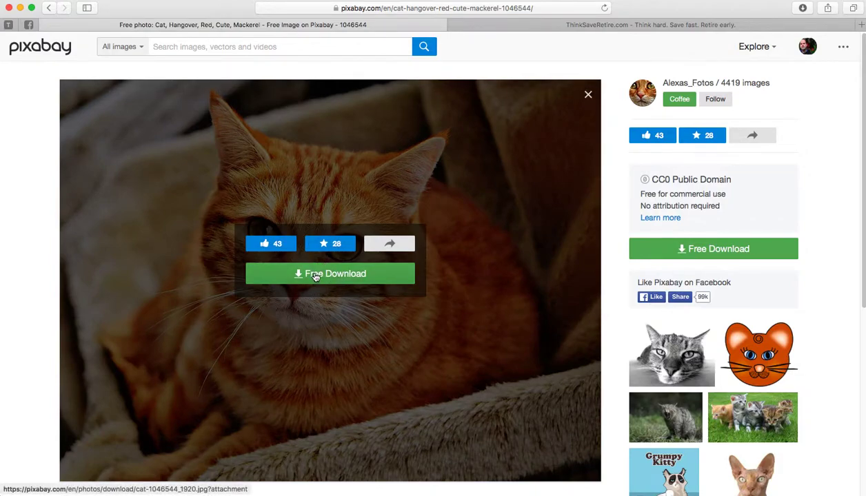
pyautogui.click(314, 274)
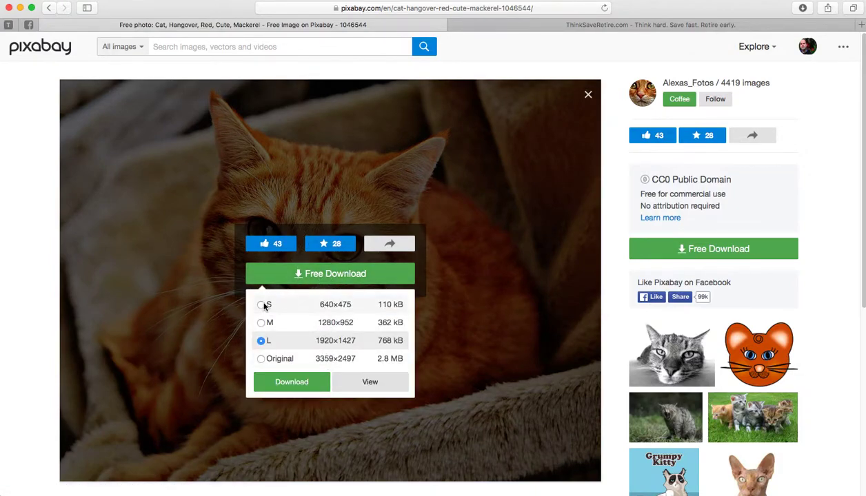
pyautogui.click(333, 307)
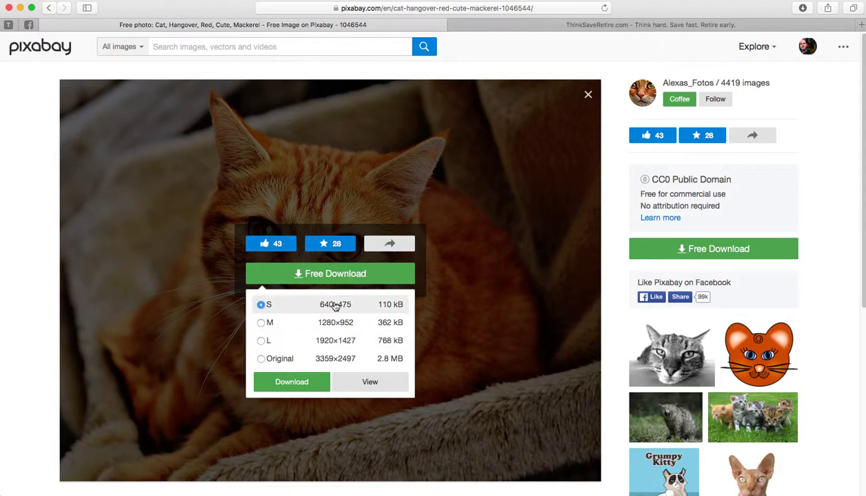
pyautogui.click(280, 358)
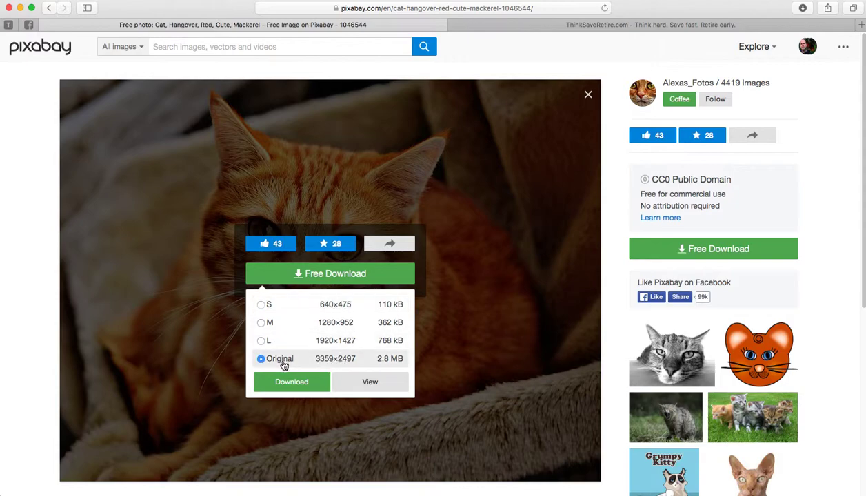
pyautogui.click(331, 343)
pyautogui.click(323, 323)
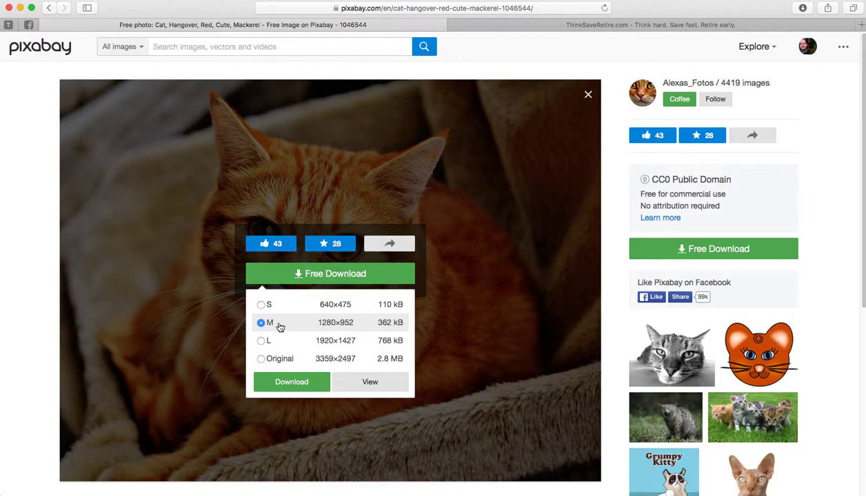
pyautogui.click(256, 326)
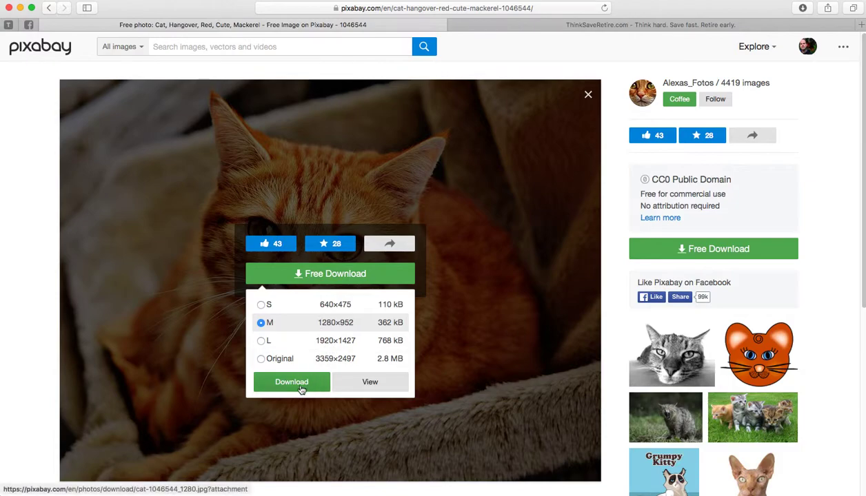
pyautogui.click(276, 385)
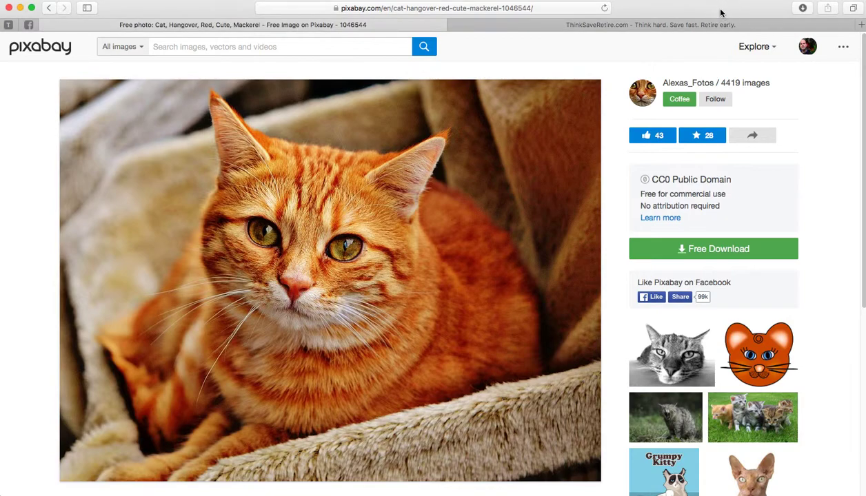
# Drag cat-1046544_1280-2.jpg from the Finder Downloads folder into Photoshop as a new document.
pyautogui.hotkey('ctrl', 'Right')
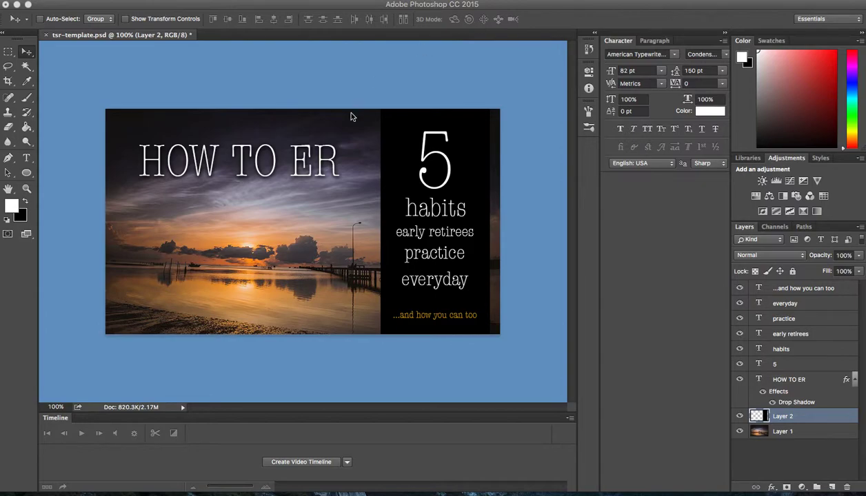
pyautogui.press('super+Tab')
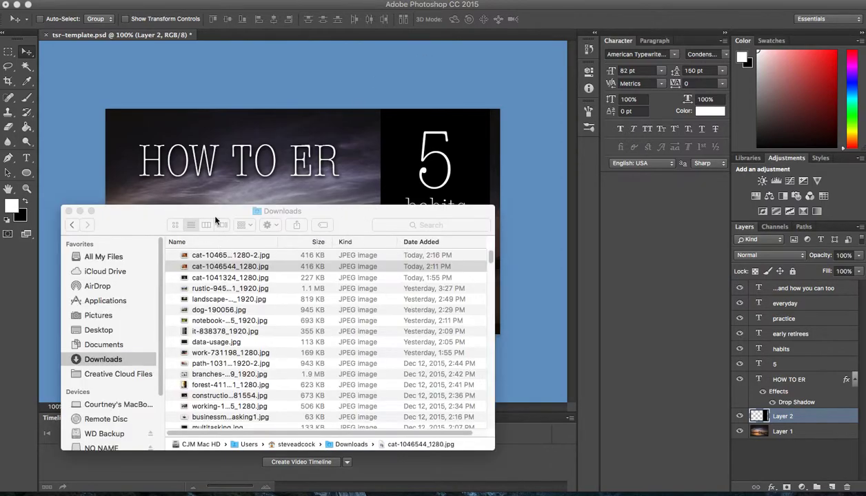
pyautogui.moveTo(216, 221); pyautogui.dragTo(181, 222)
pyautogui.click(160, 258)
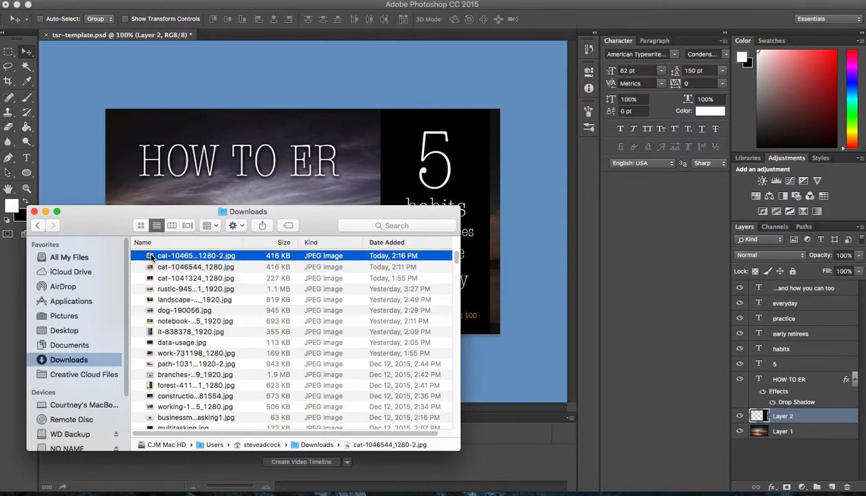
pyautogui.moveTo(191, 260); pyautogui.dragTo(262, 38)
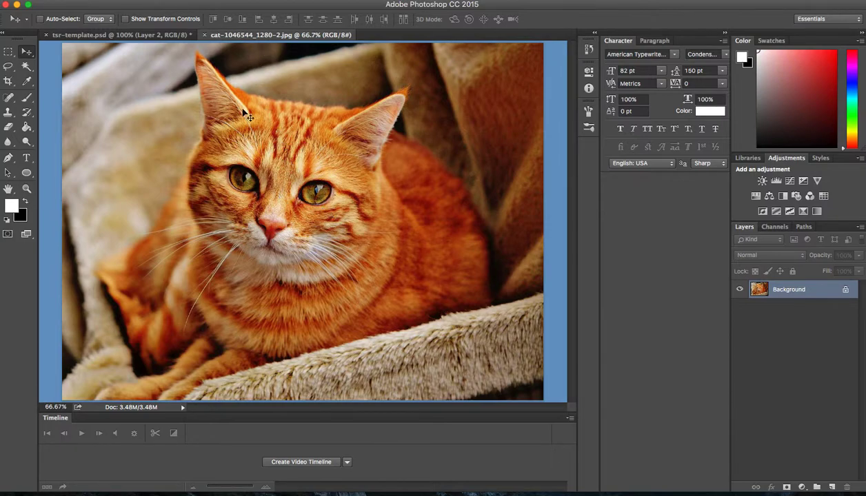
# Resize the cat photo to 800 px wide (800 × 594 px) with Image Size.
pyautogui.click(159, 35)
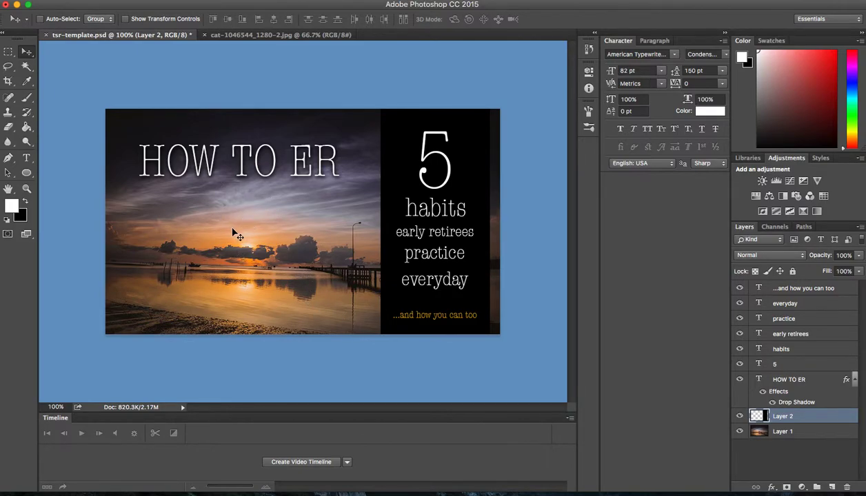
pyautogui.click(293, 35)
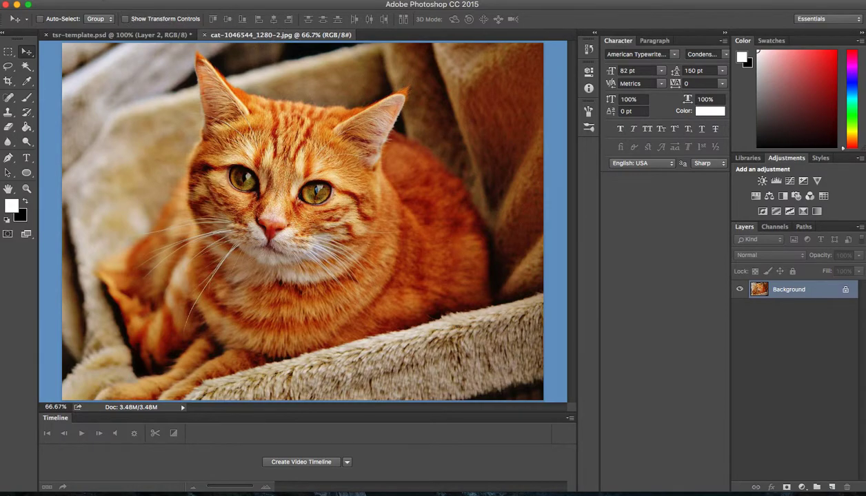
pyautogui.click(76, 57)
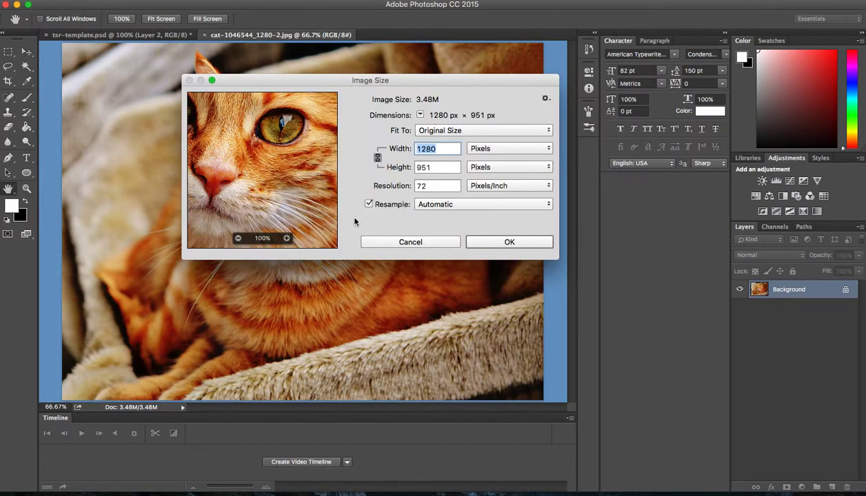
pyautogui.moveTo(399, 80); pyautogui.dragTo(339, 119)
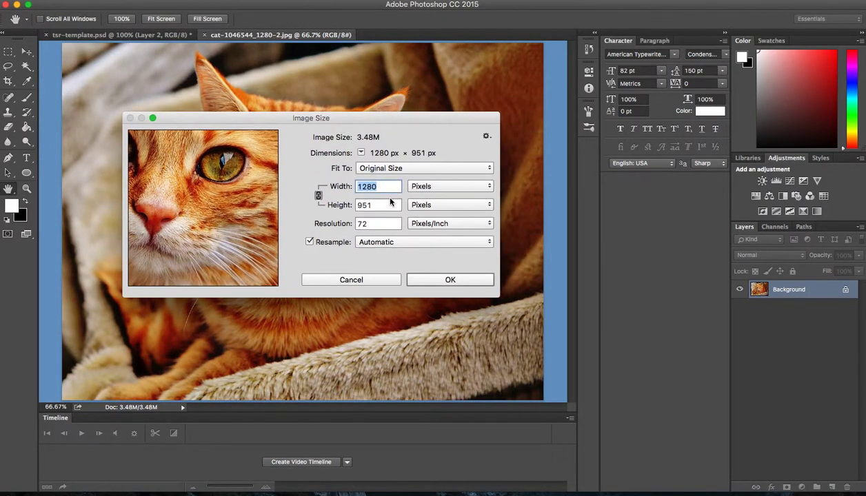
pyautogui.write('700')
pyautogui.press('BackSpace')
pyautogui.press('BackSpace')
pyautogui.press('BackSpace')
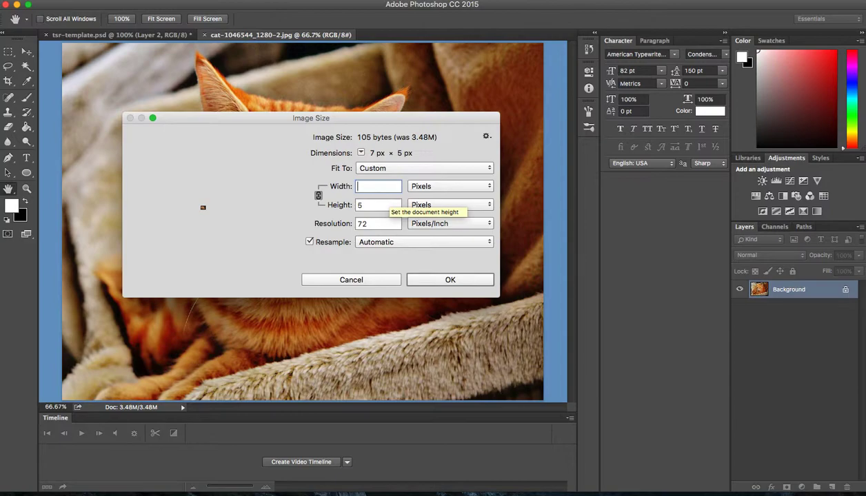
pyautogui.write('800')
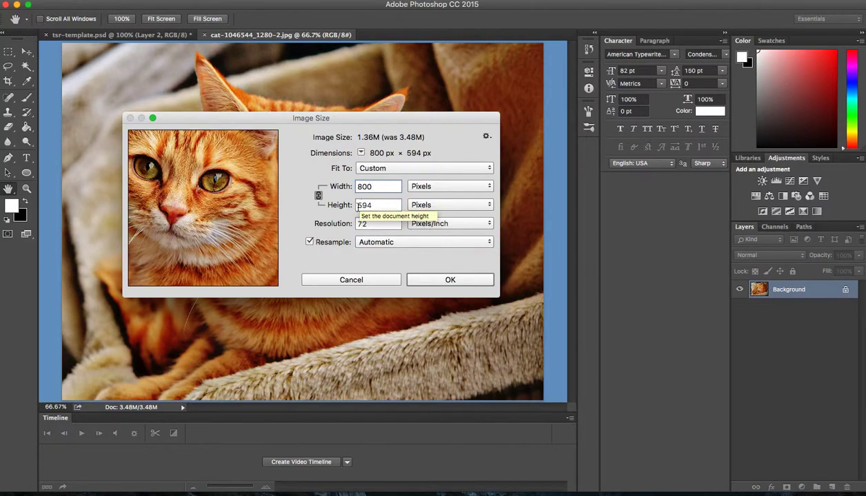
pyautogui.click(455, 280)
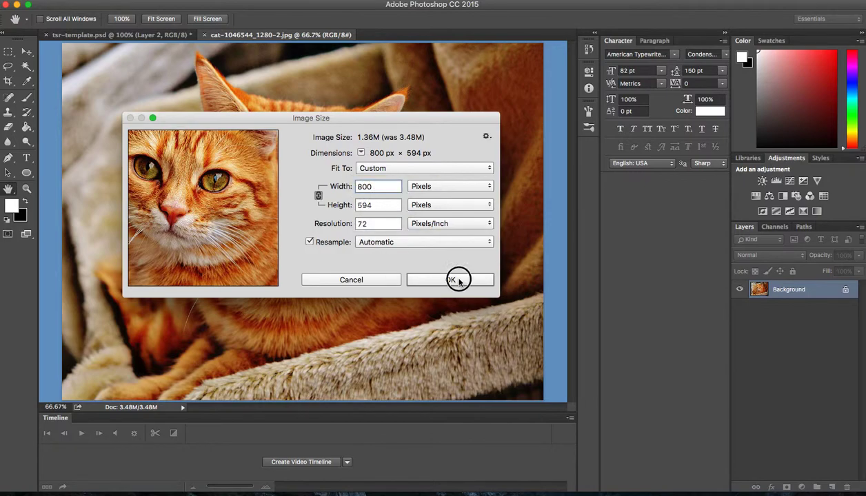
# Select the entire cat photo and return to the tsr-template.psd document.
pyautogui.click(148, 35)
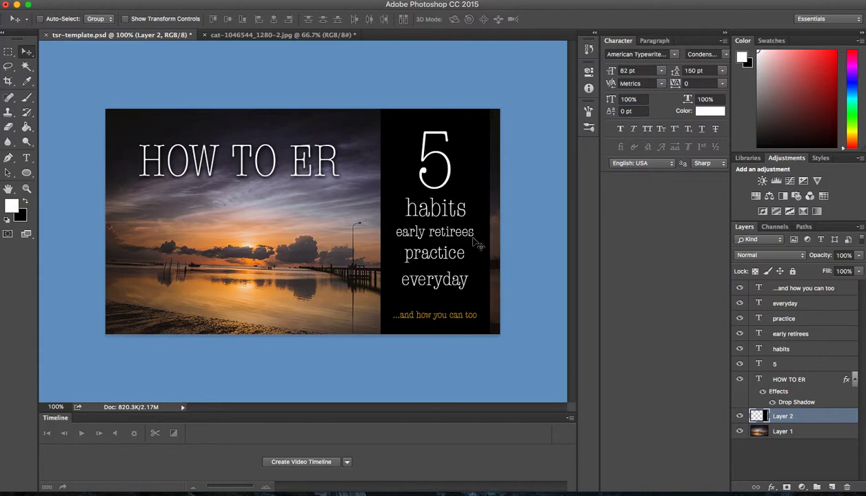
pyautogui.click(297, 34)
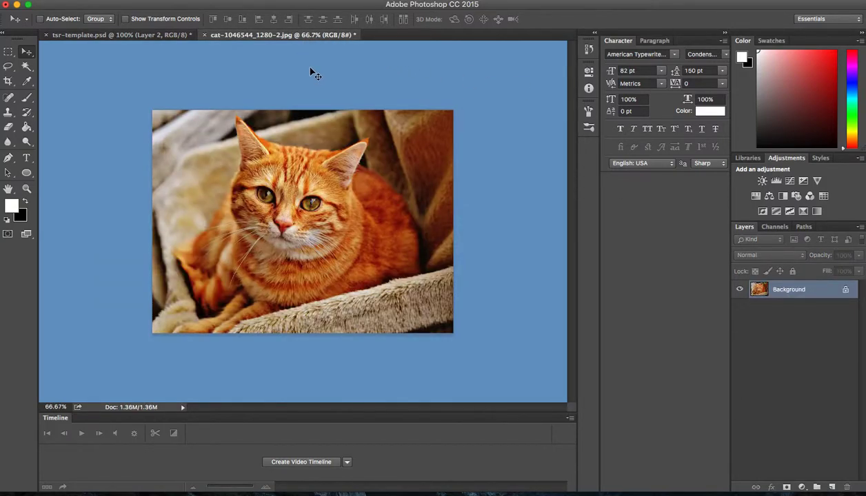
pyautogui.press('super+a')
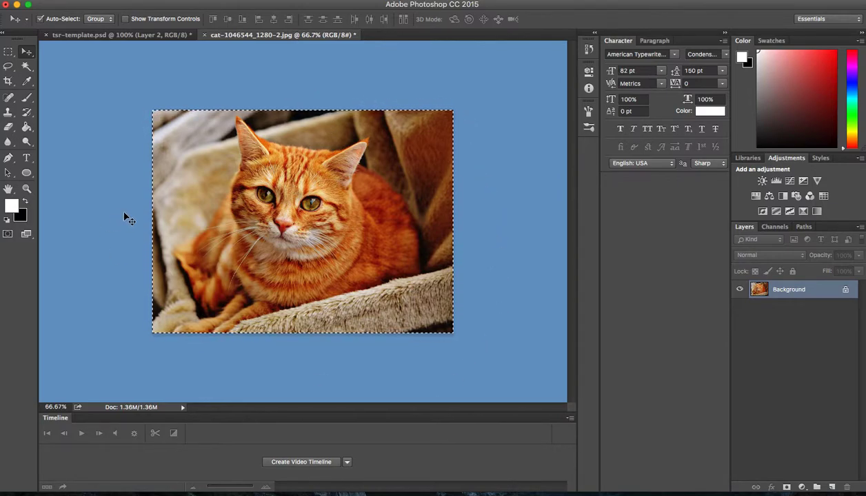
pyautogui.click(173, 35)
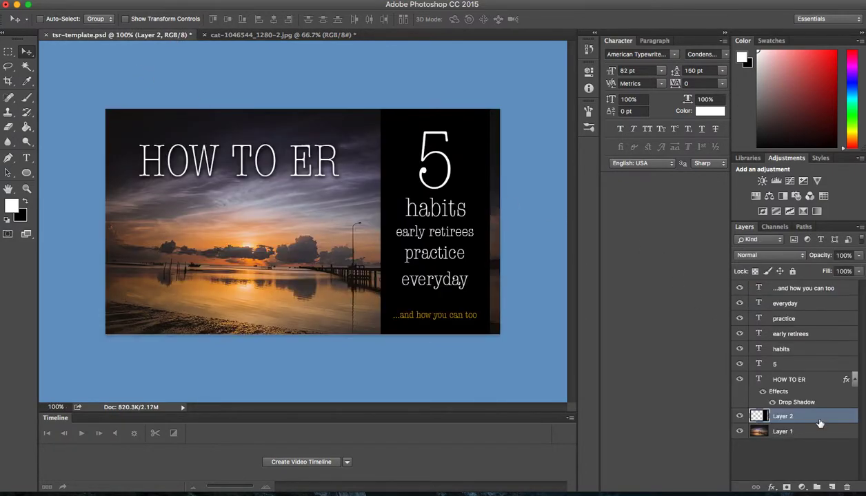
# Paste the cat photo above Layer 1 so it becomes Layer 3.
pyautogui.click(804, 433)
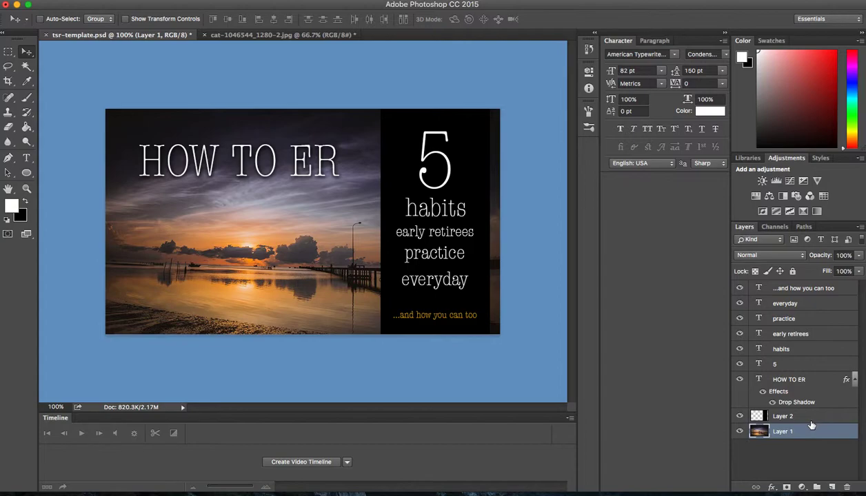
pyautogui.press('super+v')
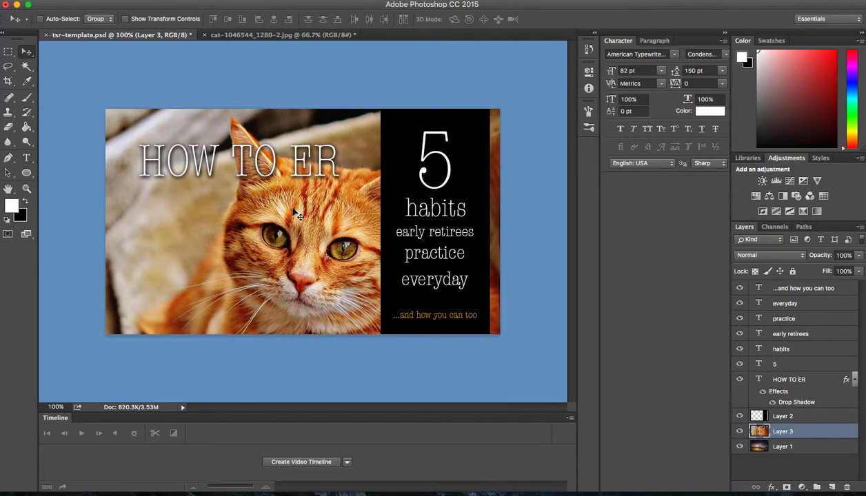
# Drag the cat photo layer until the cat's face fills the left side beside the black box.
pyautogui.click(814, 435)
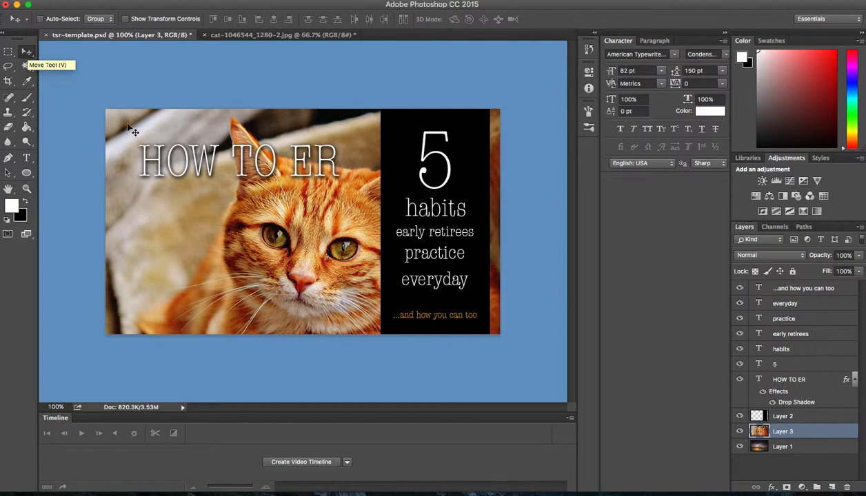
pyautogui.moveTo(348, 265); pyautogui.dragTo(303, 274)
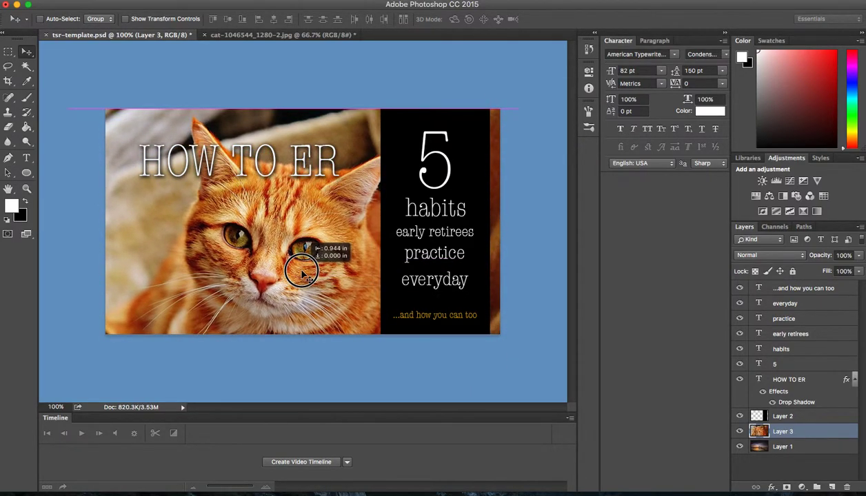
pyautogui.moveTo(304, 274); pyautogui.dragTo(304, 274)
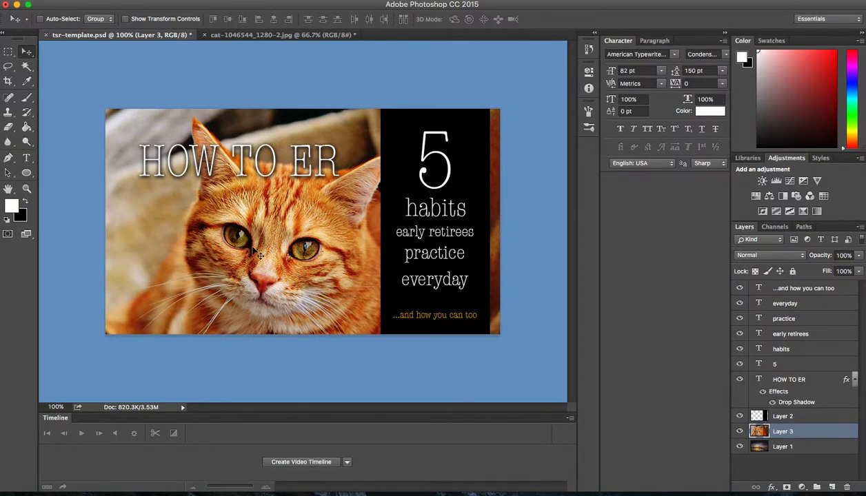
pyautogui.moveTo(253, 249); pyautogui.dragTo(272, 232)
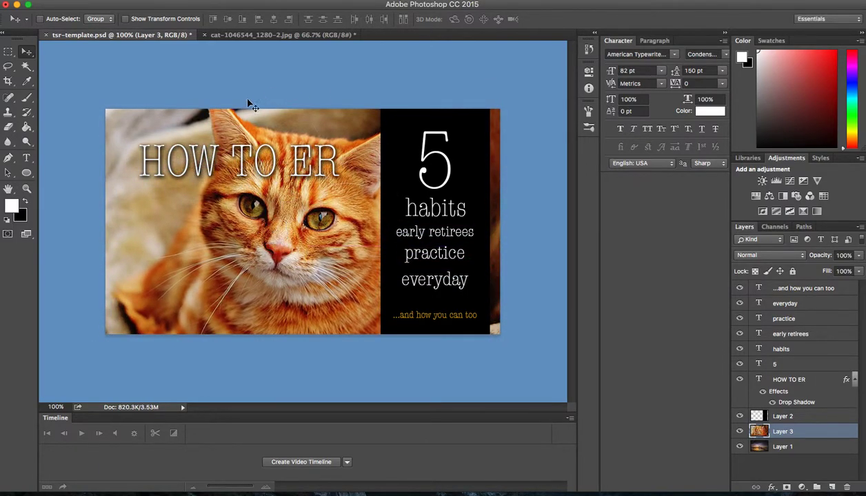
pyautogui.moveTo(267, 277); pyautogui.dragTo(239, 305)
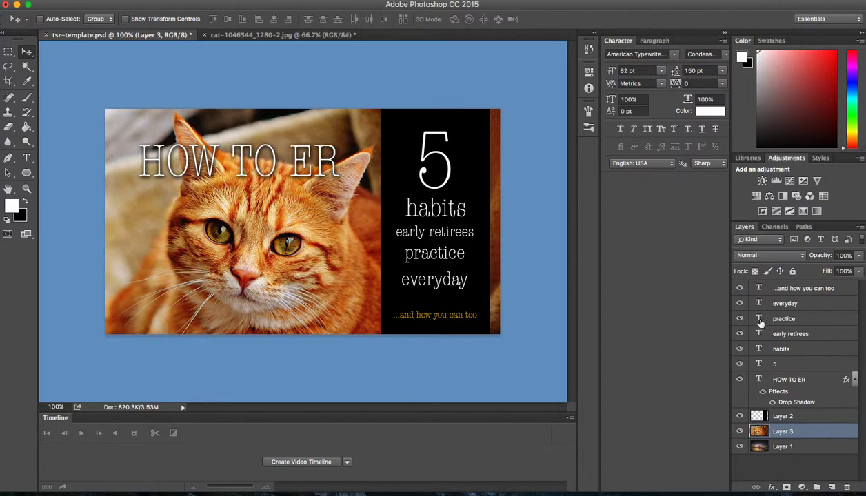
# Replace the 'HOW TO ER' headline text with 'CAT BLOG'.
pyautogui.click(790, 376)
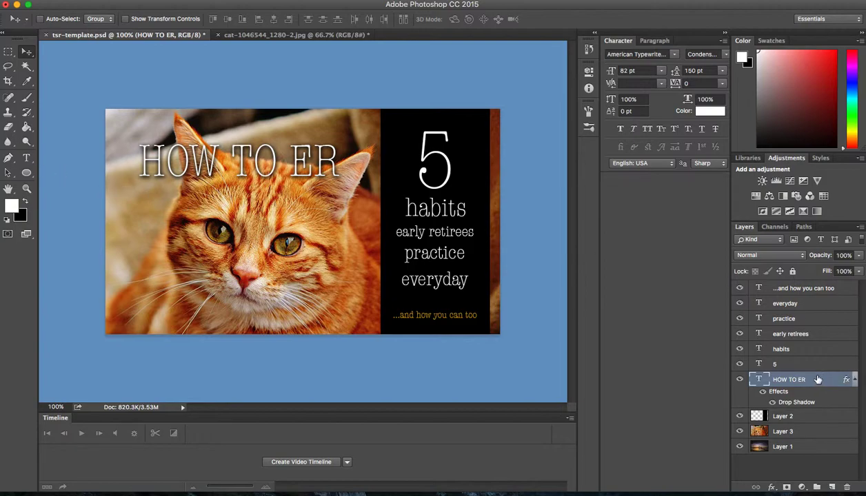
pyautogui.click(27, 158)
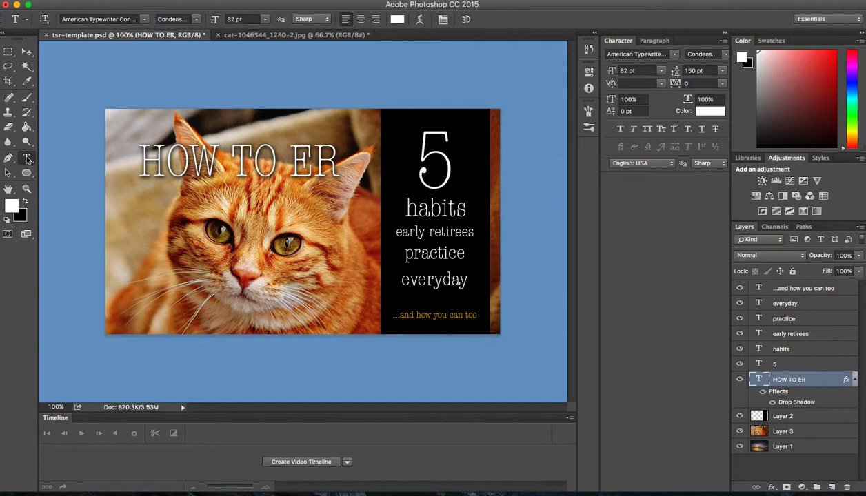
pyautogui.moveTo(137, 162); pyautogui.dragTo(334, 162)
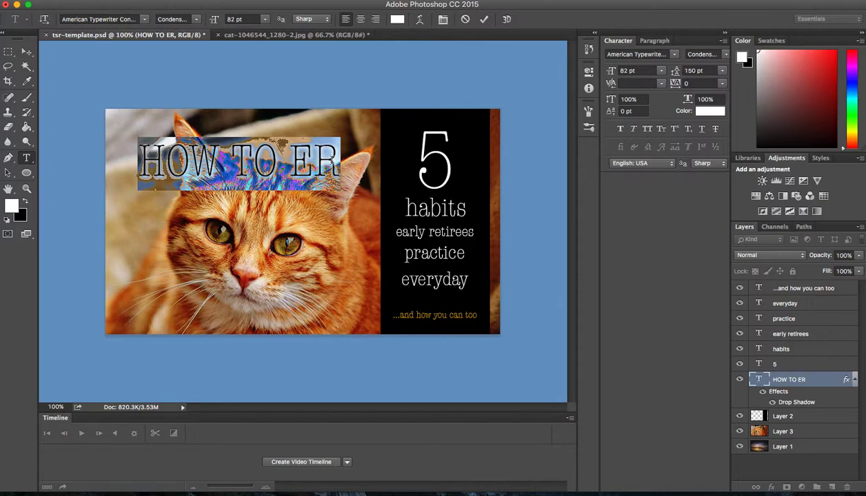
pyautogui.write('C')
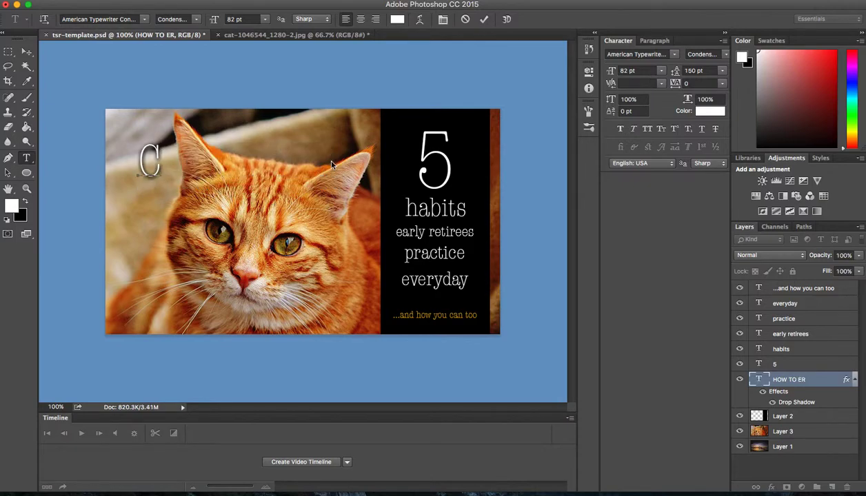
pyautogui.write('AT B')
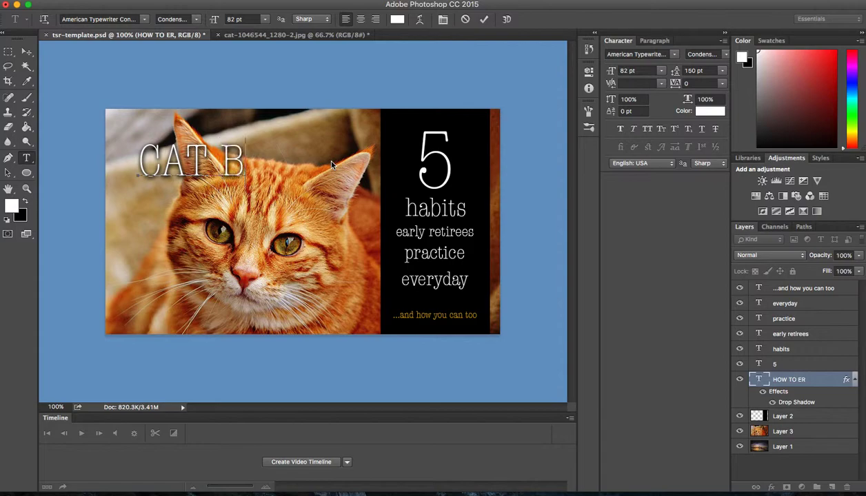
pyautogui.write('LOG')
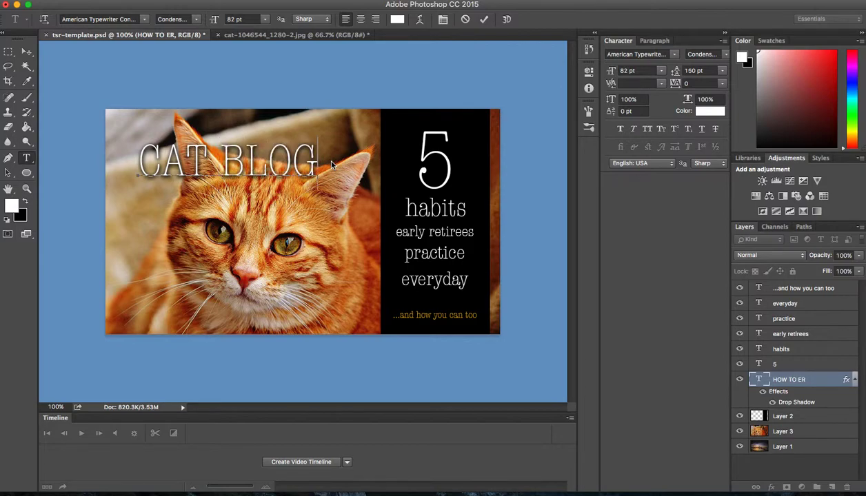
pyautogui.press('BackSpace')
# Nudge the CAT BLOG headline slightly right over the cat's head, using smart guides.
pyautogui.click(26, 52)
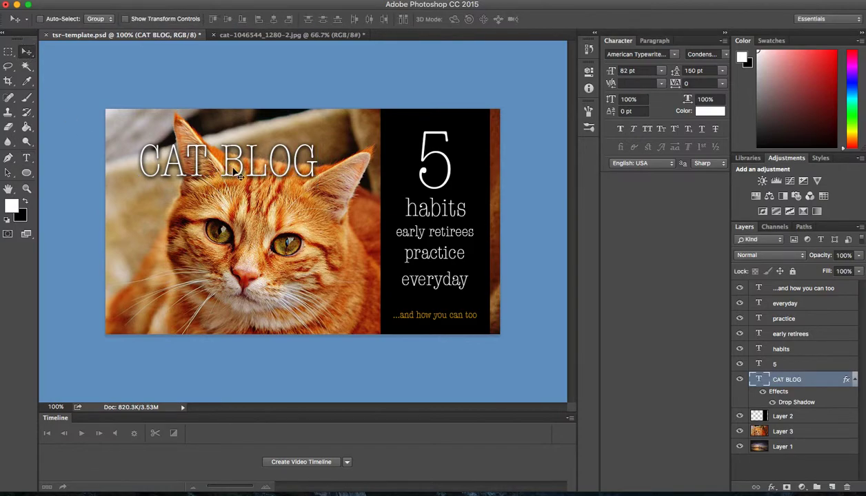
pyautogui.moveTo(237, 172)
pyautogui.mouseDown()
pyautogui.moveTo(262, 173)
pyautogui.moveTo(253, 174)
pyautogui.mouseUp()
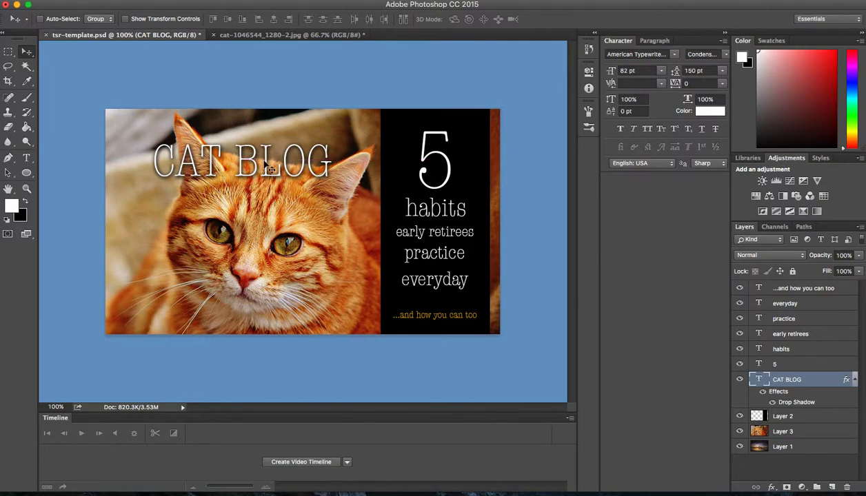
pyautogui.moveTo(260, 161)
pyautogui.mouseDown()
pyautogui.moveTo(262, 153)
pyautogui.moveTo(264, 240)
pyautogui.moveTo(262, 164)
pyautogui.moveTo(247, 167)
pyautogui.moveTo(273, 160)
pyautogui.moveTo(256, 153)
pyautogui.moveTo(296, 150)
pyautogui.moveTo(252, 152)
pyautogui.mouseUp()
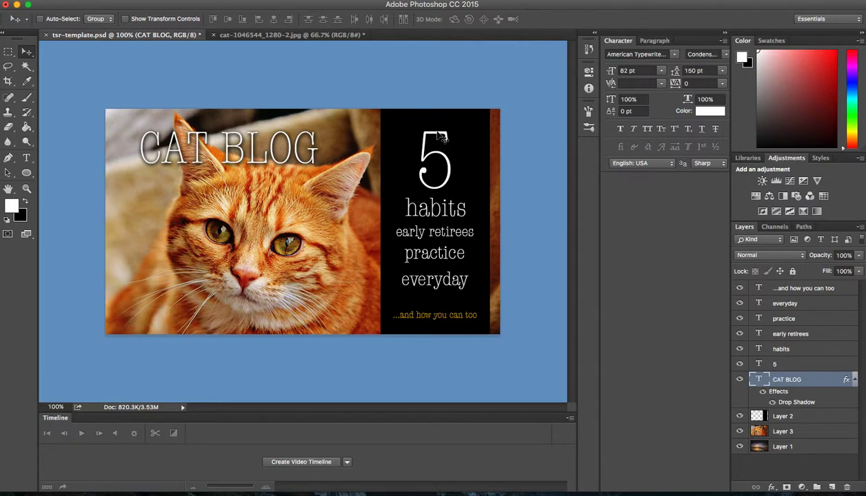
pyautogui.moveTo(227, 151); pyautogui.dragTo(243, 162)
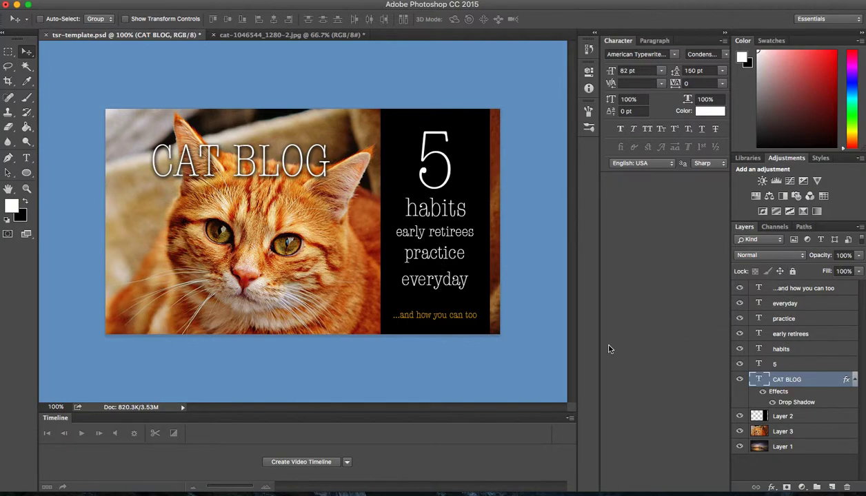
# Delete the six '5 habits' text layers from the black box.
pyautogui.click(776, 366)
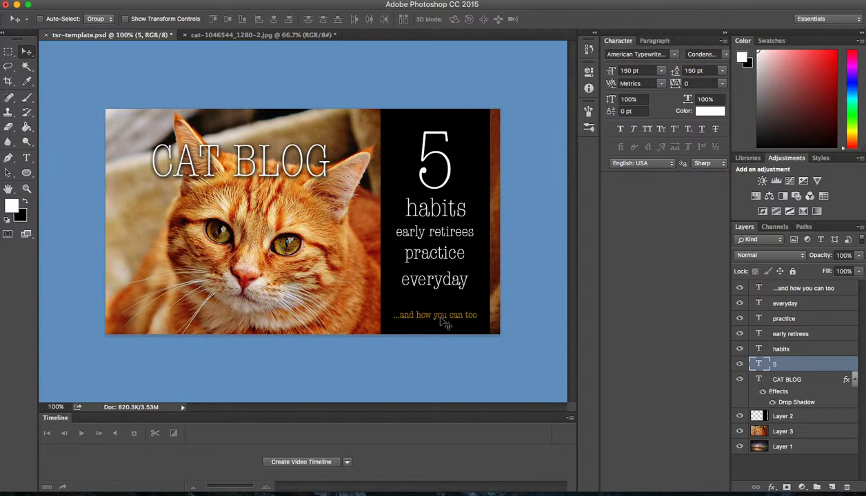
pyautogui.keyDown('shift'); pyautogui.click(790, 290); pyautogui.keyUp('shift')
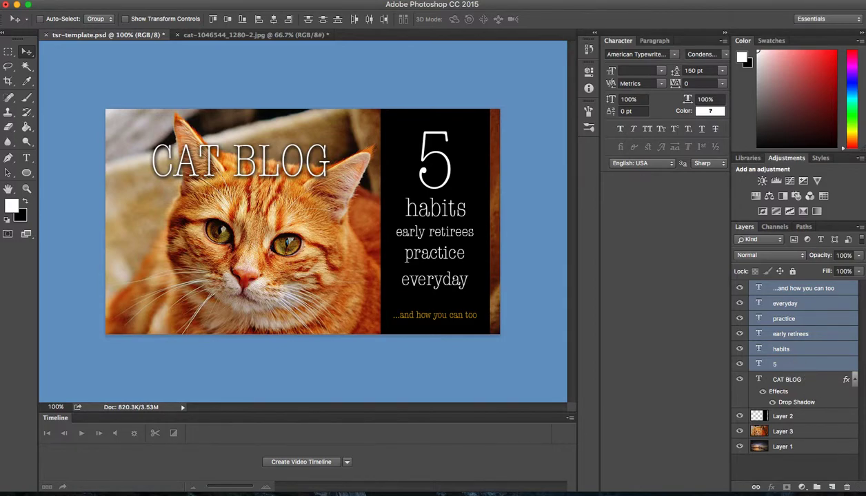
pyautogui.click(849, 488)
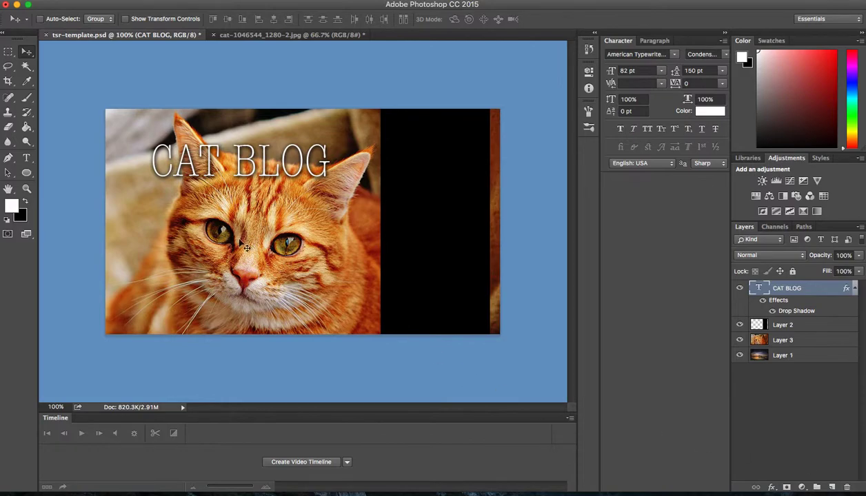
pyautogui.click(26, 158)
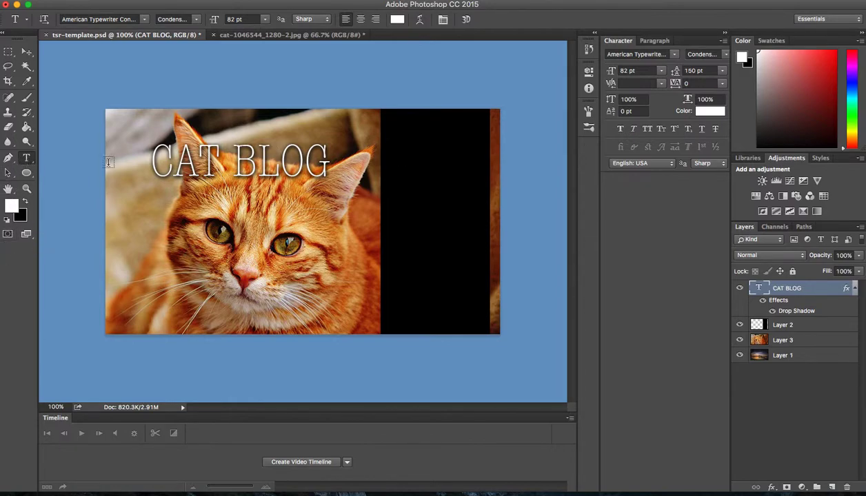
# Start a text box in the black area with line spacing set to 30 pt.
pyautogui.click(399, 182)
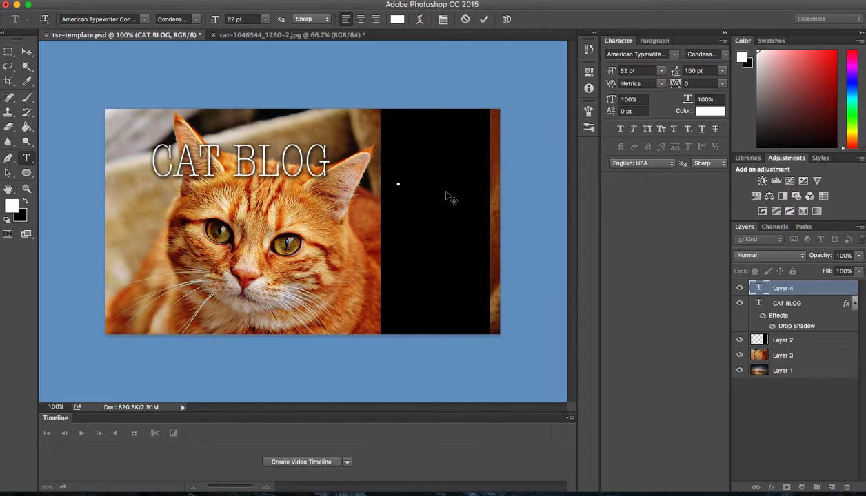
pyautogui.click(720, 71)
pyautogui.click(676, 176)
pyautogui.write('d')
pyautogui.press('BackSpace')
# Type 'My', 'blog post' and 'here' on separate lines and commit the text.
pyautogui.write('My')
pyautogui.press('Return')
pyautogui.write('blog ')
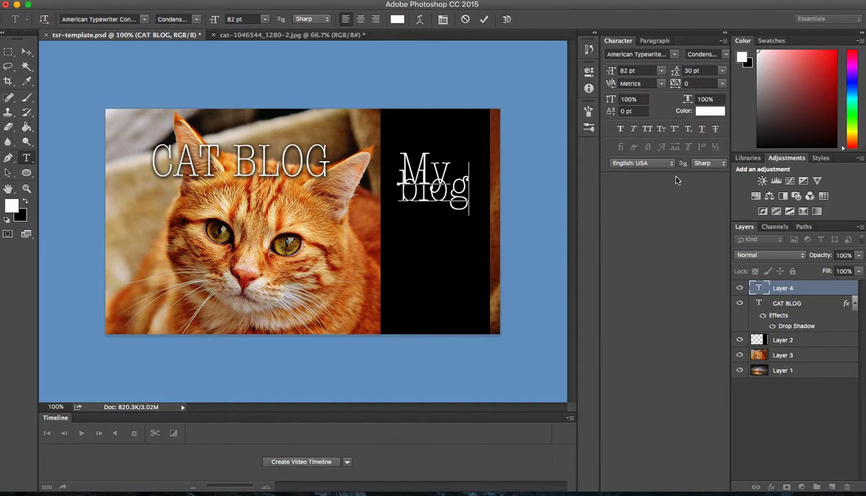
pyautogui.write('post')
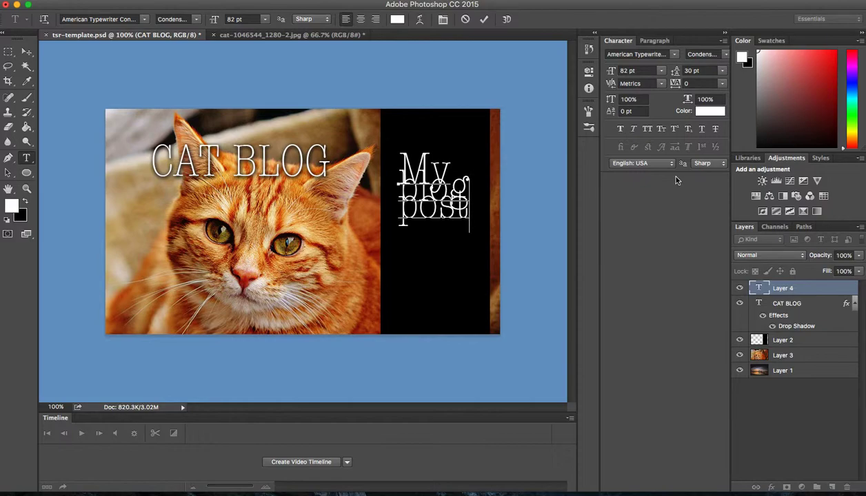
pyautogui.press('Return')
pyautogui.write('here')
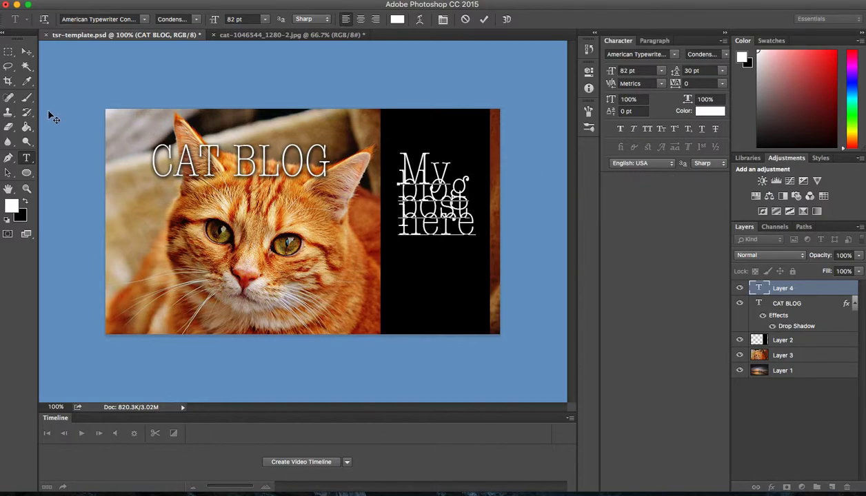
pyautogui.hotkey('ctrl', 'Return')
pyautogui.click(722, 73)
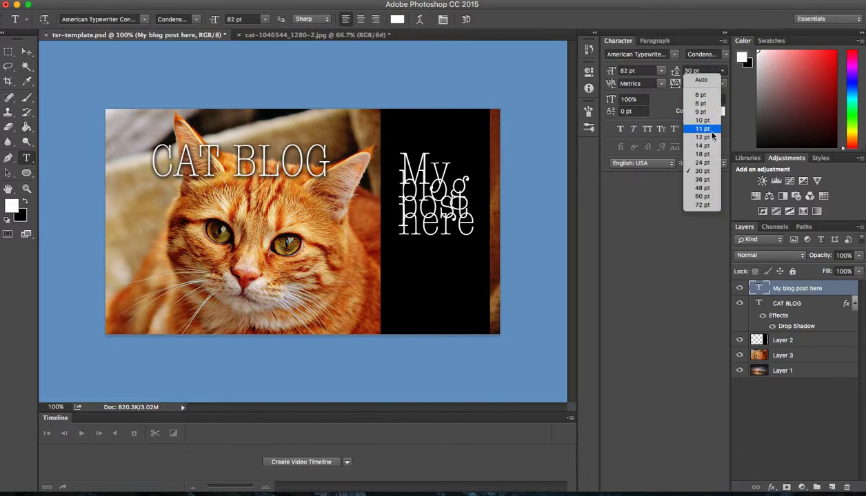
# Change the text's leading to 72 pt and move the text slightly up.
pyautogui.click(698, 196)
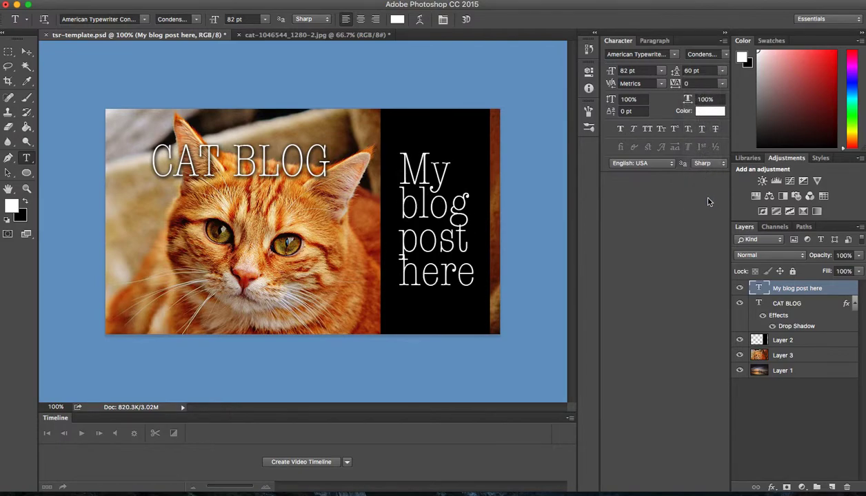
pyautogui.click(722, 71)
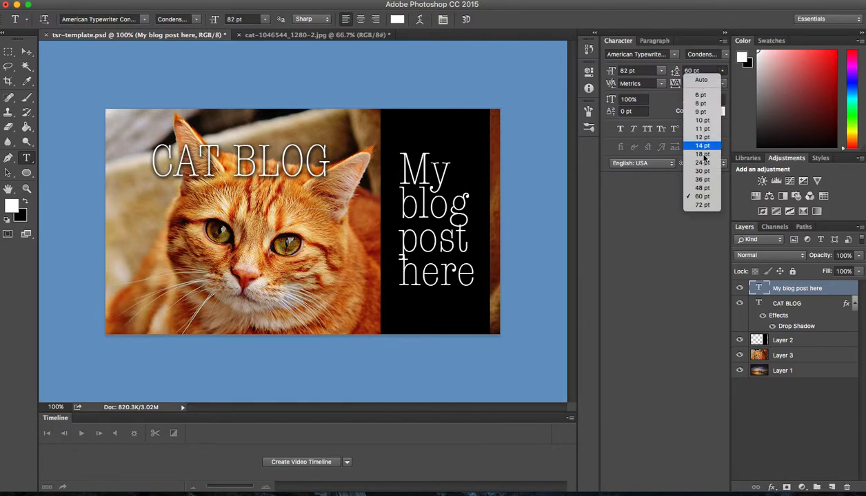
pyautogui.click(689, 206)
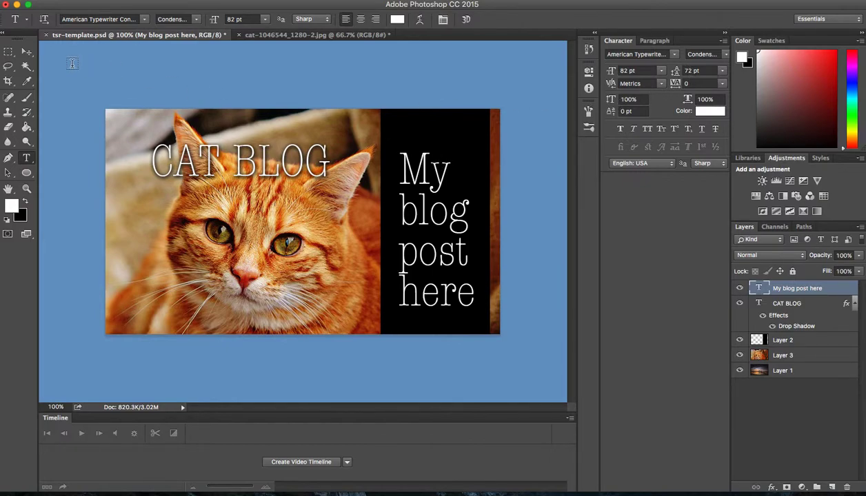
pyautogui.press('v')
pyautogui.moveTo(438, 262)
pyautogui.mouseDown()
pyautogui.moveTo(435, 246)
pyautogui.moveTo(446, 255)
pyautogui.moveTo(437, 255)
pyautogui.mouseUp()
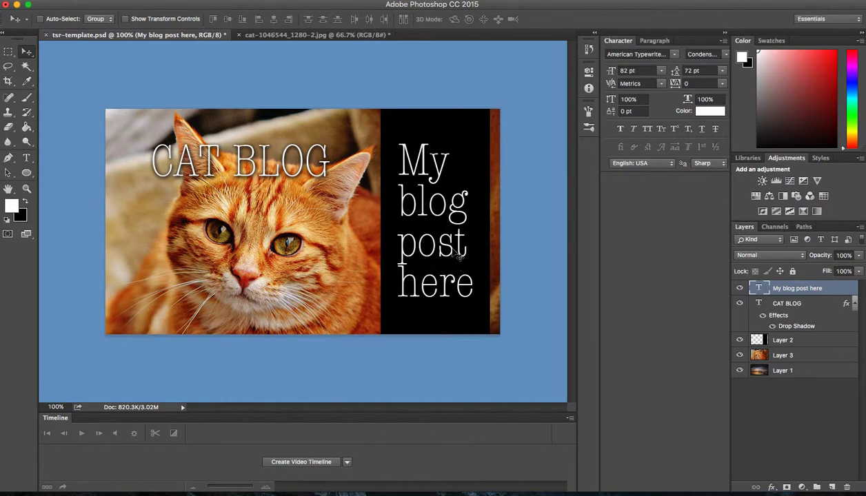